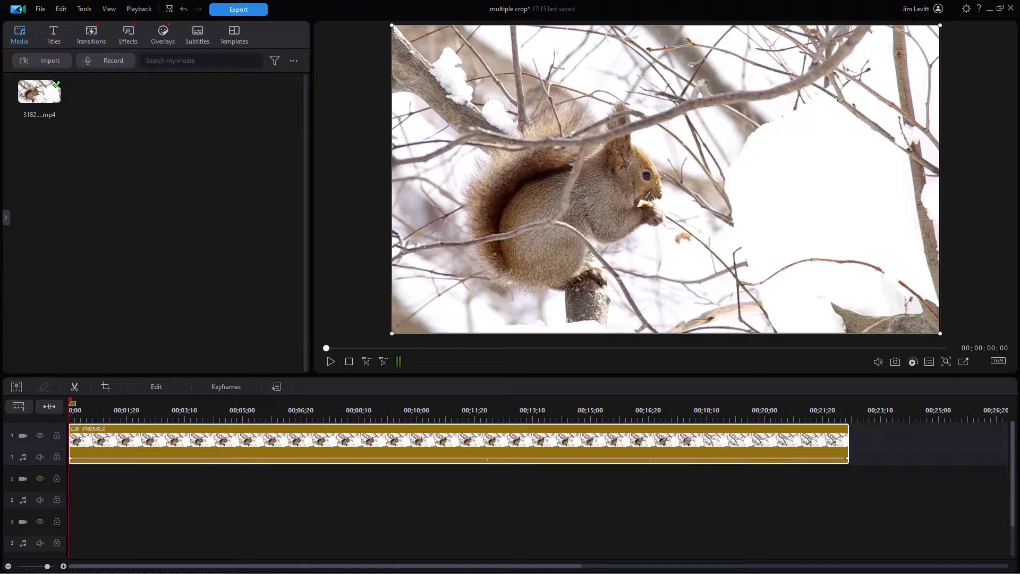
Step: Preview the squirrel clip from the start, pausing about three seconds in
click(330, 361)
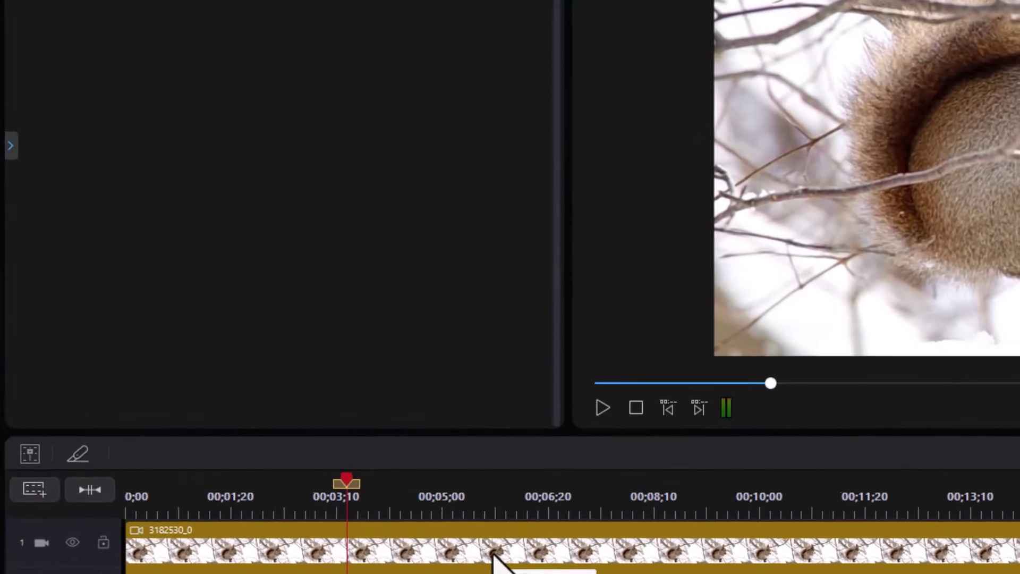
Step: Open the Pan / Zoom editor for the squirrel clip from its Edit tools
click(277, 443)
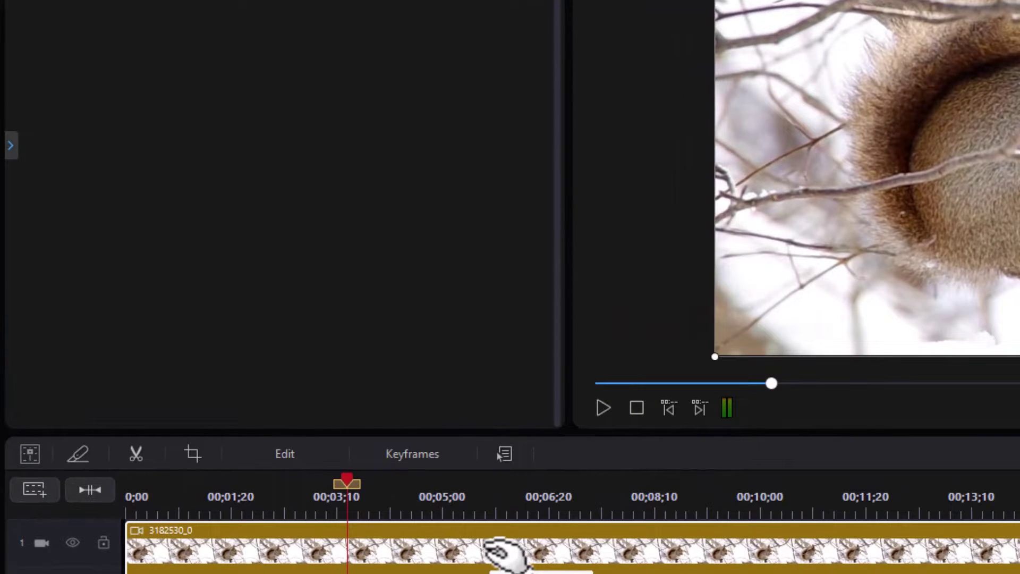
click(282, 455)
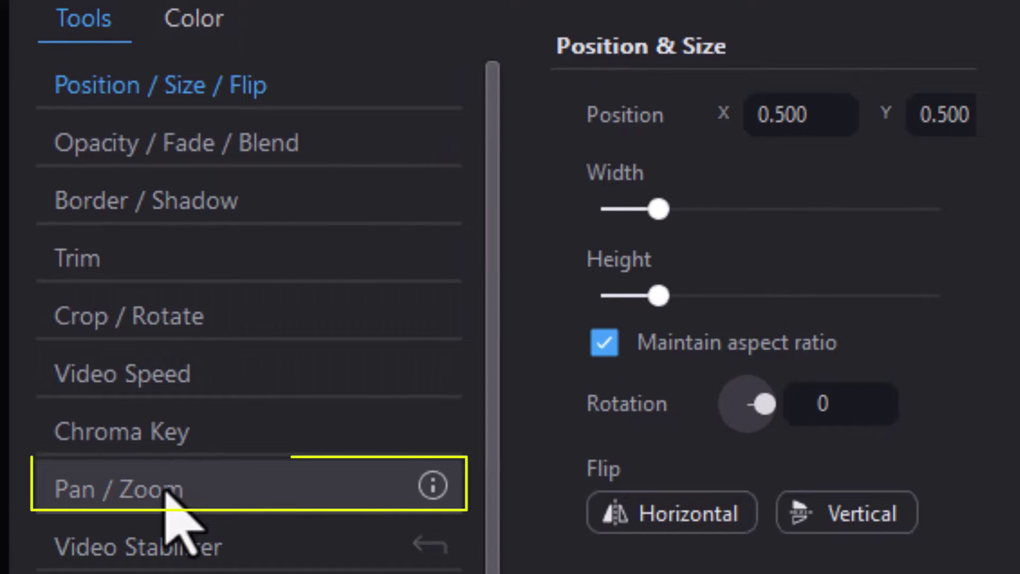
mouse_move(120, 485)
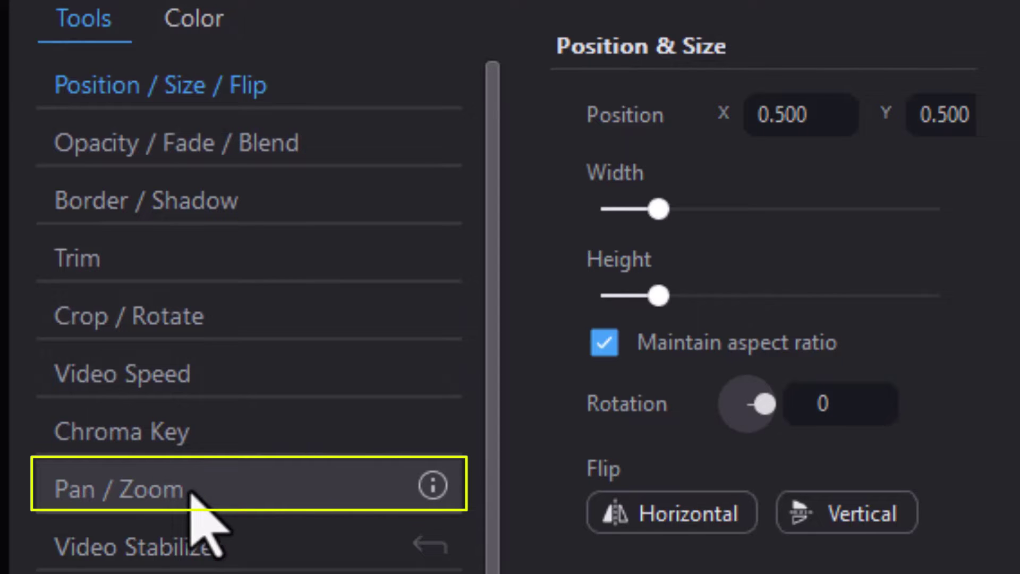
click(183, 489)
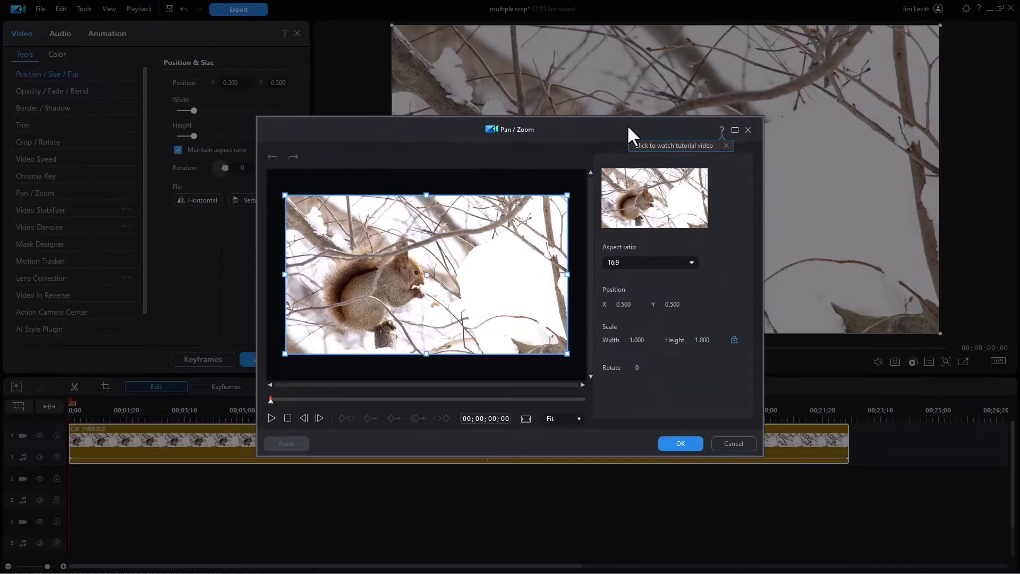
Step: Maximize the Pan / Zoom editor and frame the squirrel at 0.716 scale, slightly left and down
click(734, 129)
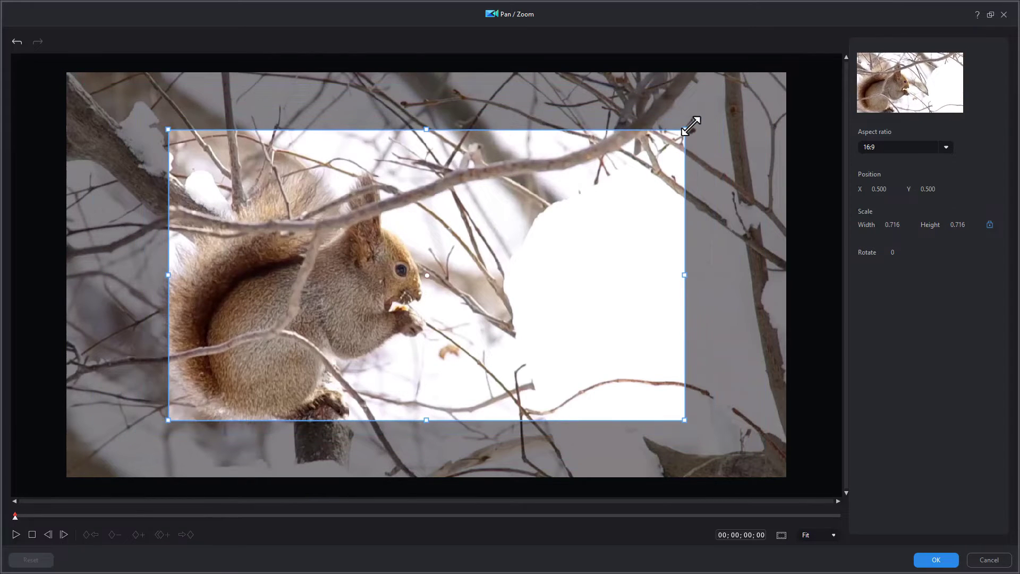
drag(787, 71, 685, 129)
drag(425, 278, 395, 287)
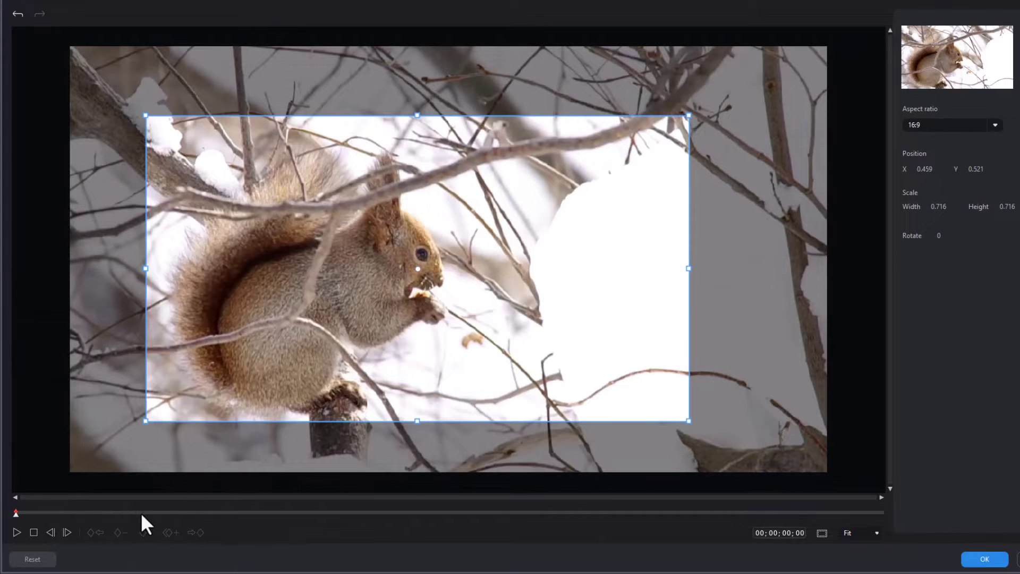
Step: Move the editor's time position to about the four-second mark
click(141, 512)
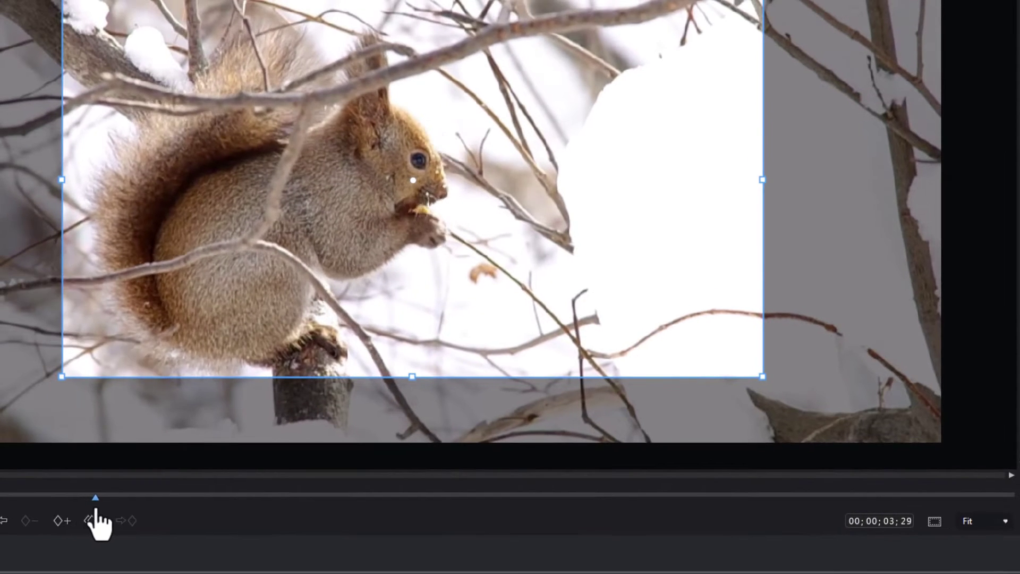
drag(95, 521, 91, 521)
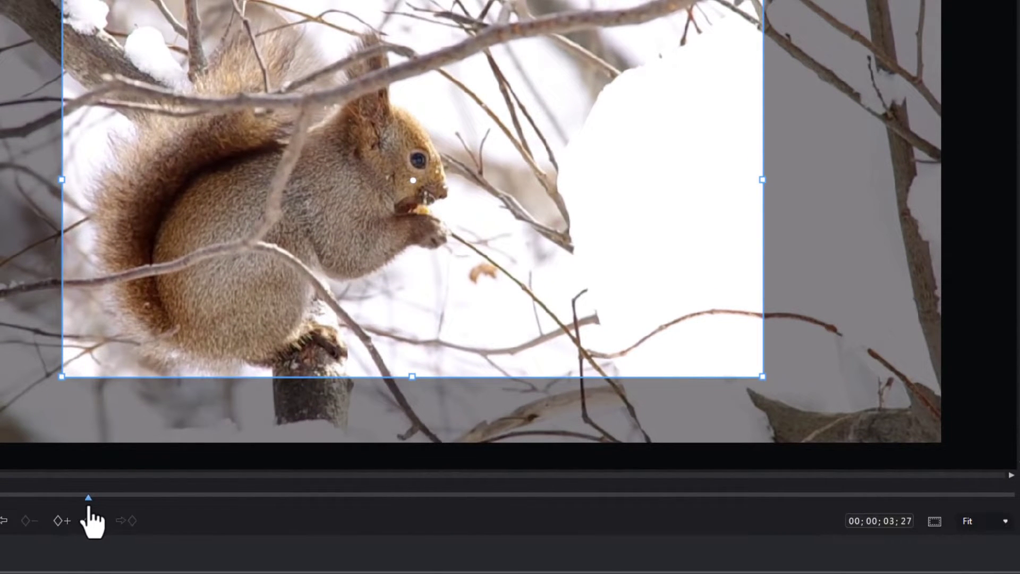
drag(91, 521, 95, 522)
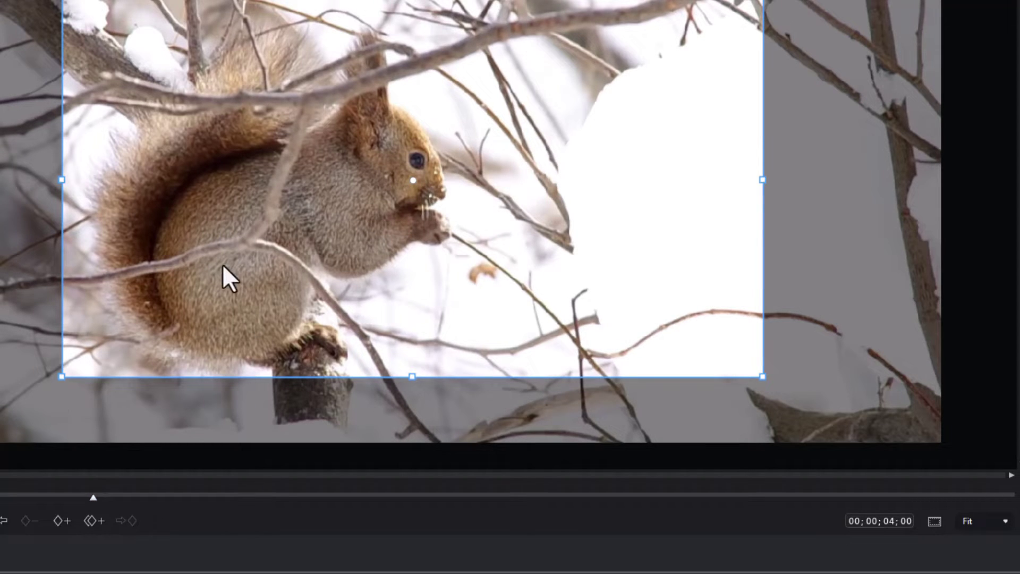
Step: Add a keyframe at 04;00 that duplicates the previous squirrel close-up framing
click(90, 522)
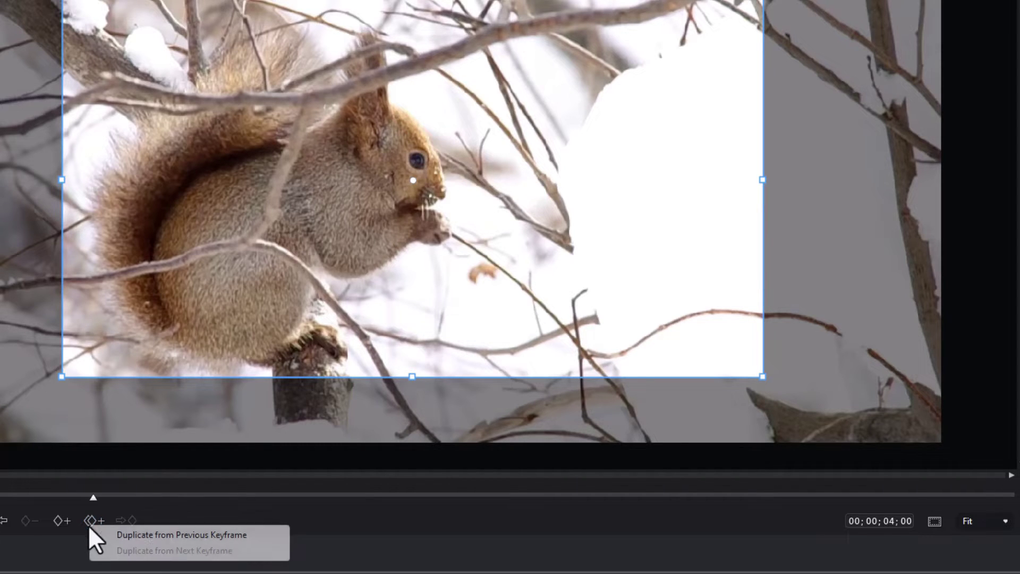
click(168, 534)
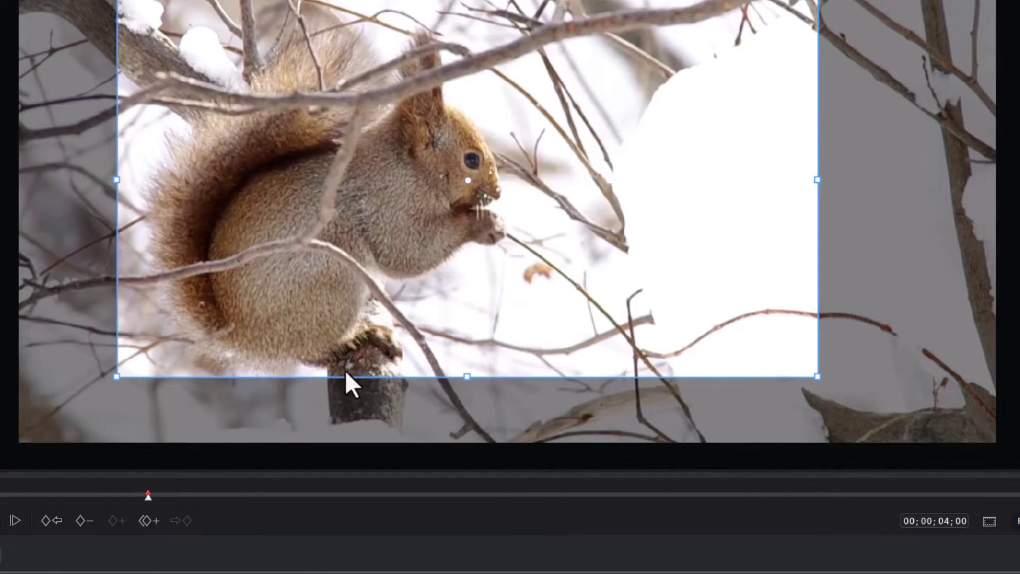
click(224, 496)
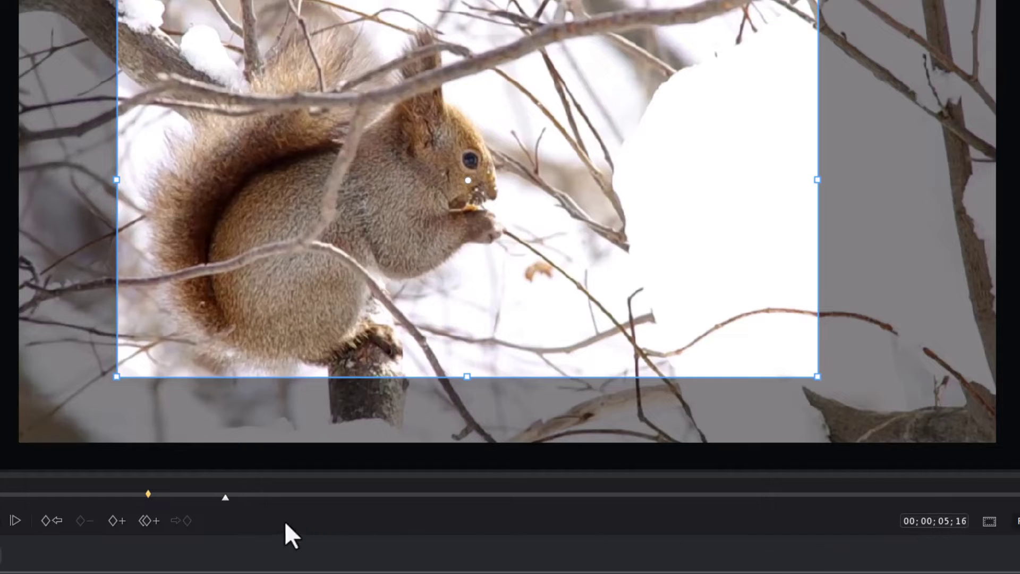
Step: Add a keyframe at 05;29 zooming tighter on the squirrel at 0.478 scale, shifted left
drag(226, 504, 245, 505)
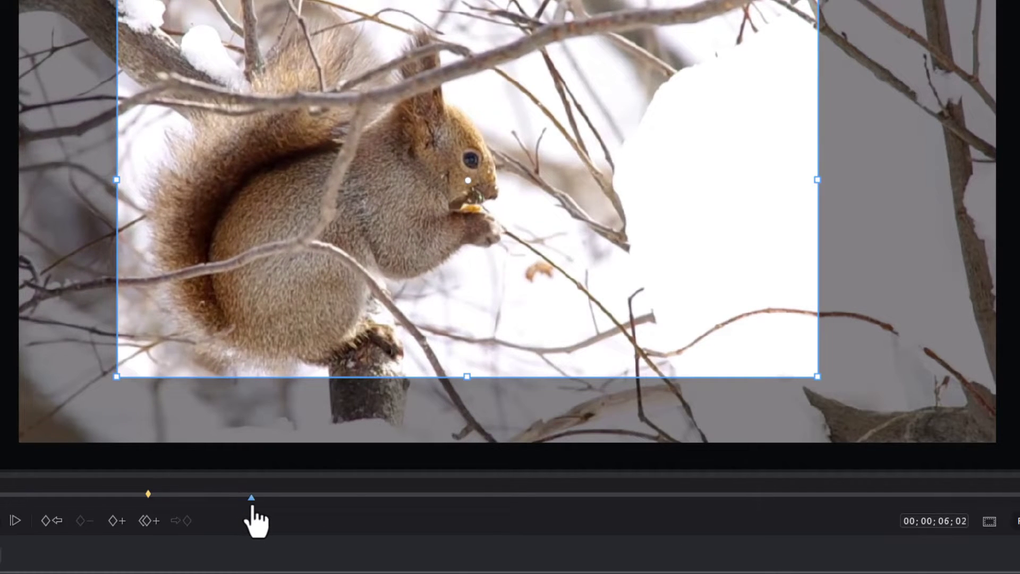
drag(244, 505, 250, 505)
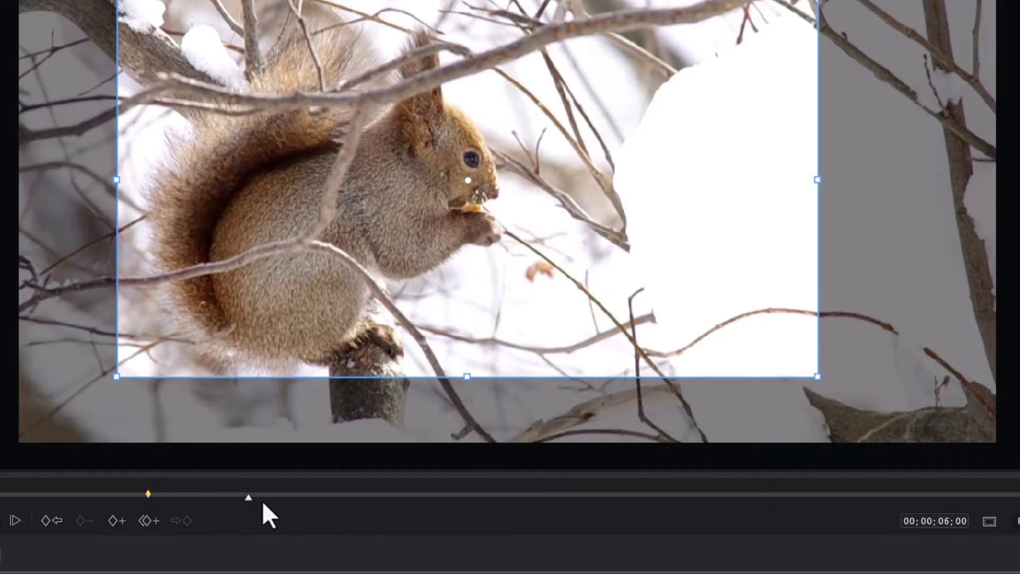
click(114, 521)
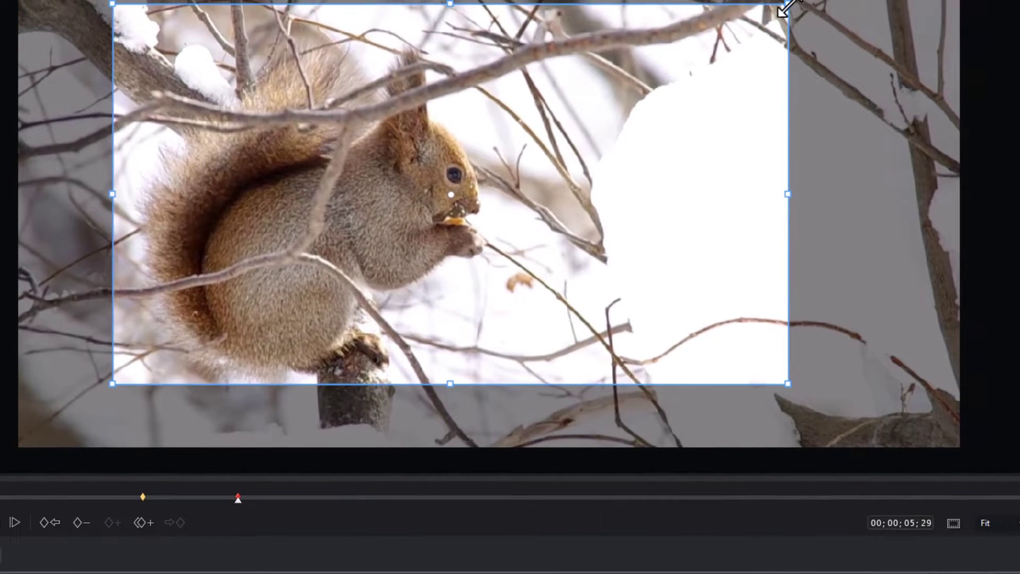
mouse_move(785, 6)
mouse_down()
mouse_move(661, 73)
mouse_move(672, 69)
mouse_up()
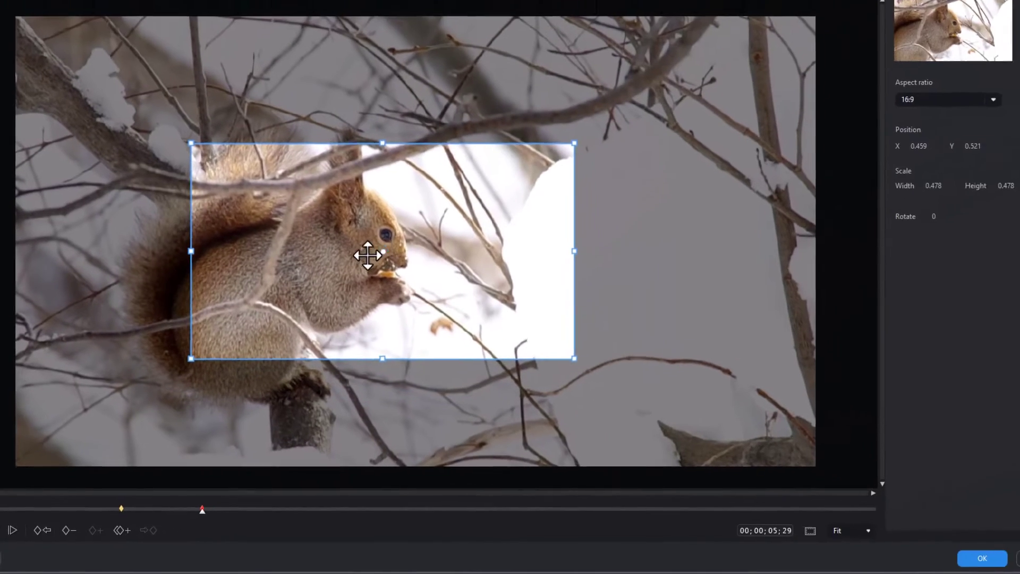
drag(367, 255, 303, 266)
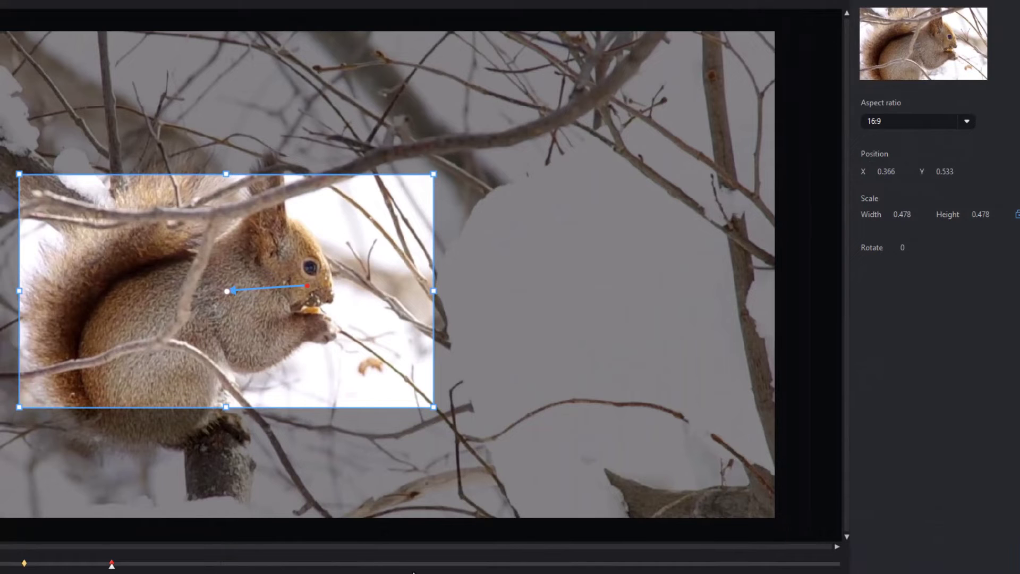
click(443, 566)
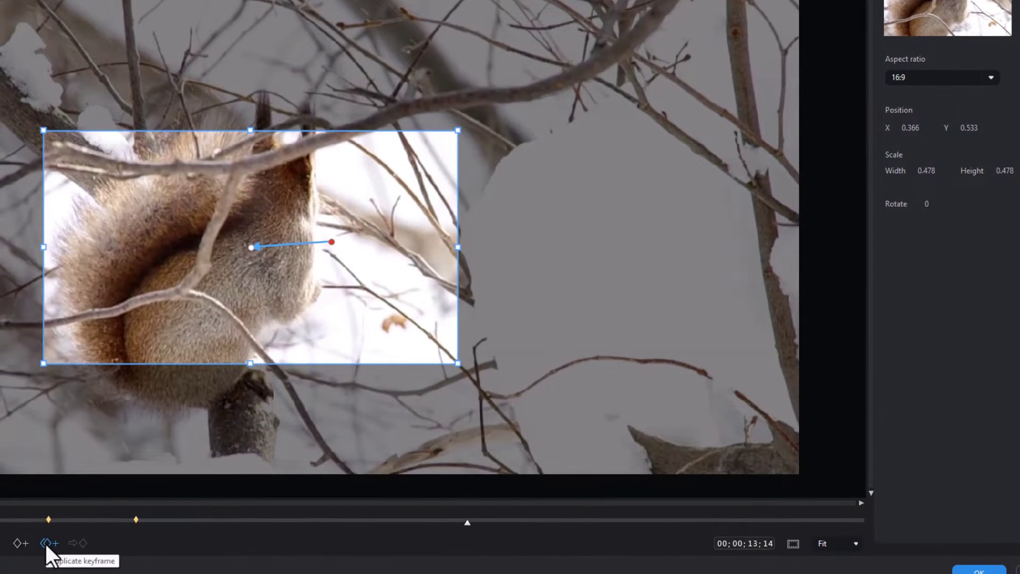
Step: Duplicate the previous 0.478-scale squirrel framing into a keyframe at 13;13
click(42, 545)
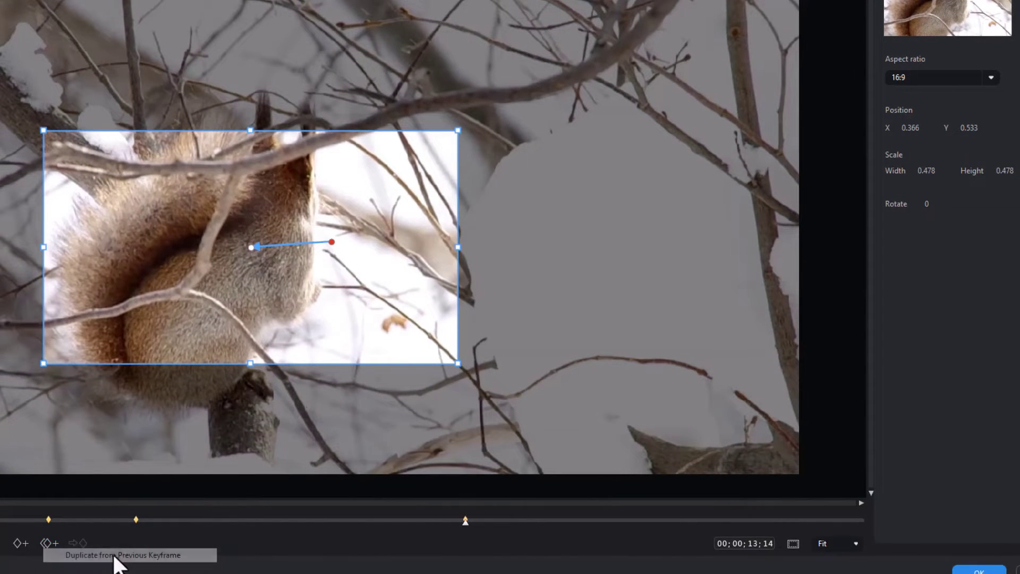
click(113, 556)
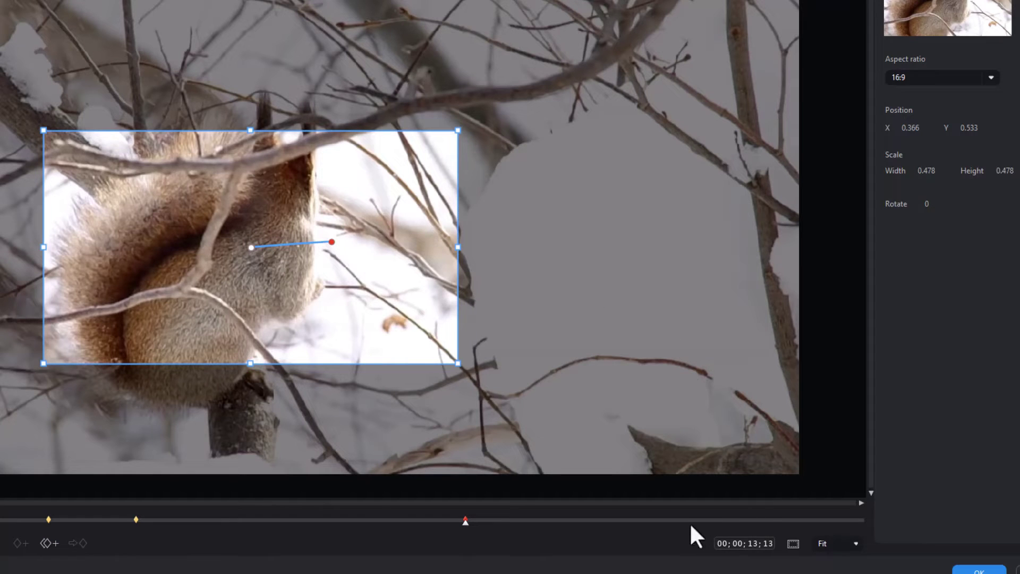
Step: Add a keyframe at 17;15 widening the squirrel framing out to 0.705 scale
click(645, 521)
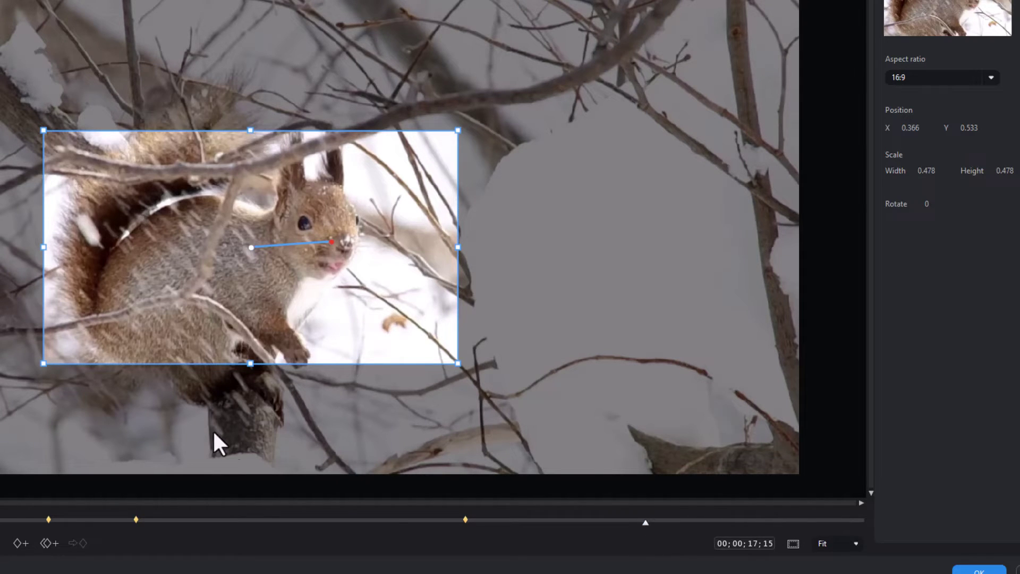
click(16, 543)
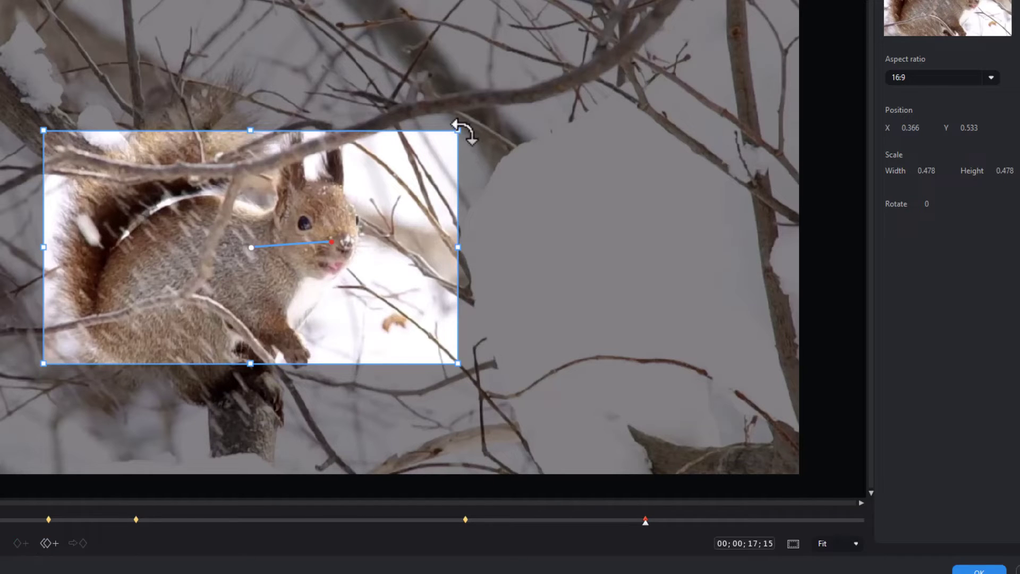
mouse_move(458, 130)
mouse_down()
mouse_move(545, 70)
mouse_move(534, 76)
mouse_up()
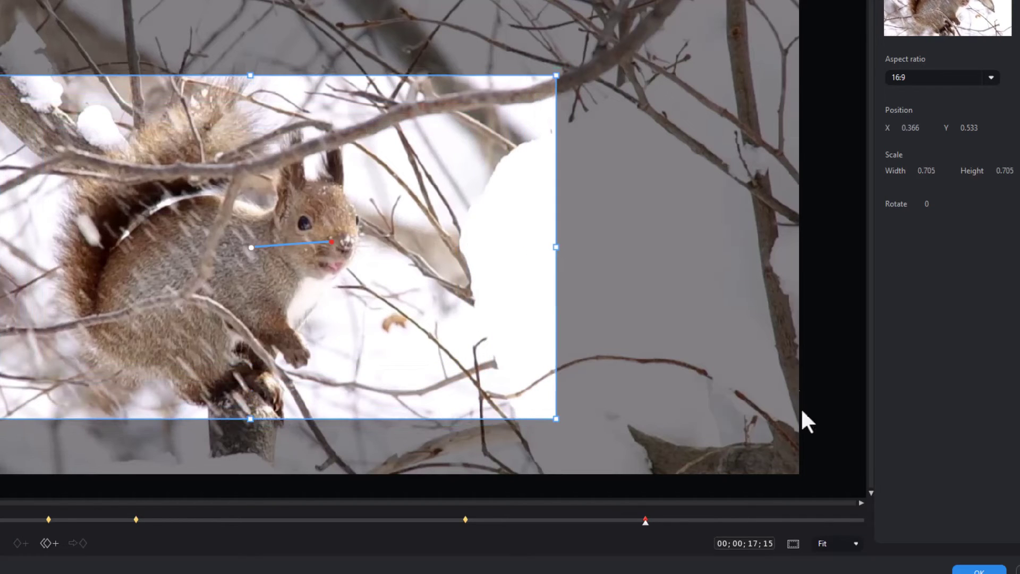
click(714, 520)
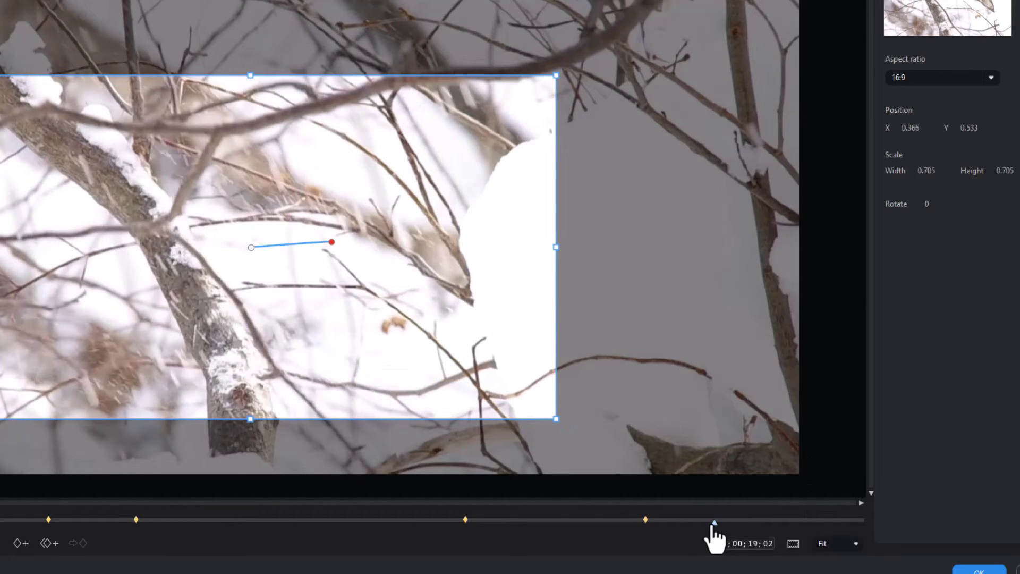
Step: Add a keyframe at 20;18, where the bird appears, copying the previous 0.705-scale framing
drag(714, 524, 755, 527)
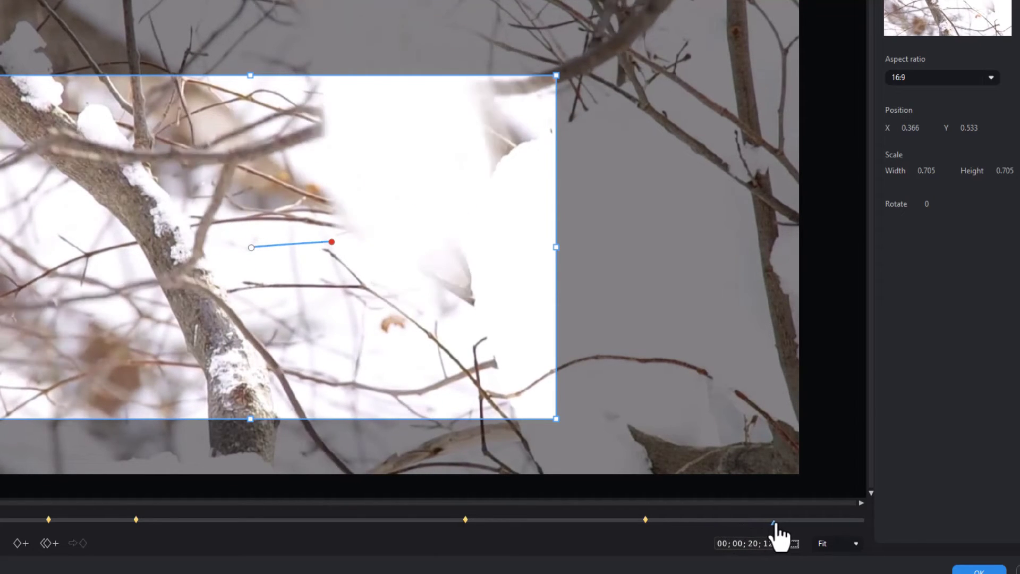
drag(754, 528, 783, 524)
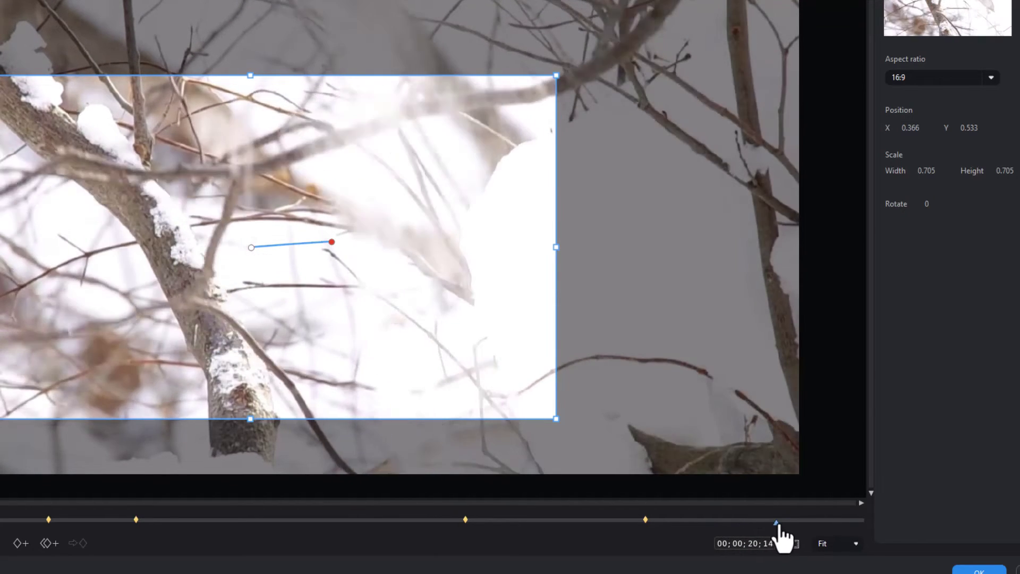
drag(783, 524, 782, 522)
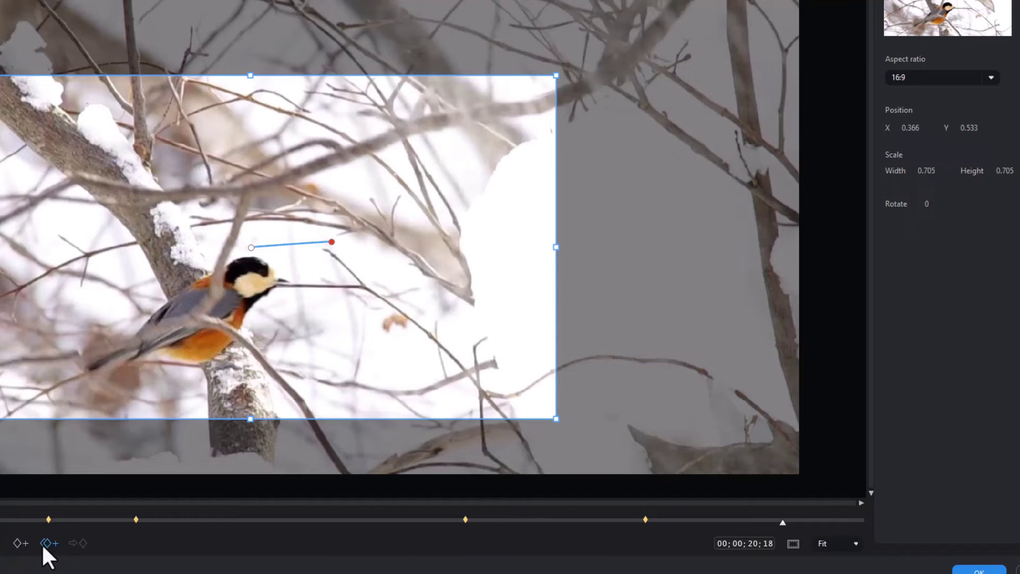
click(44, 546)
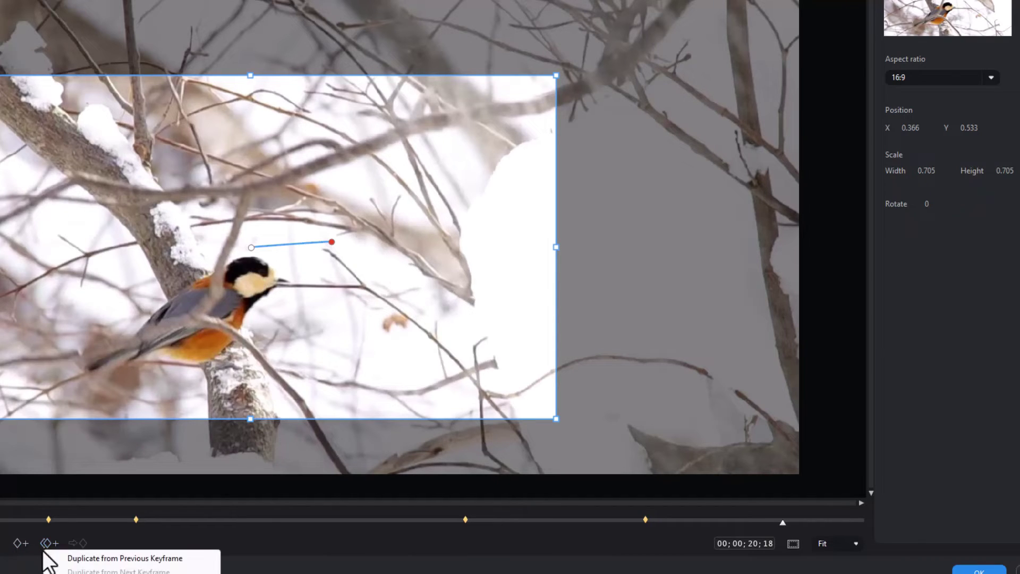
click(116, 558)
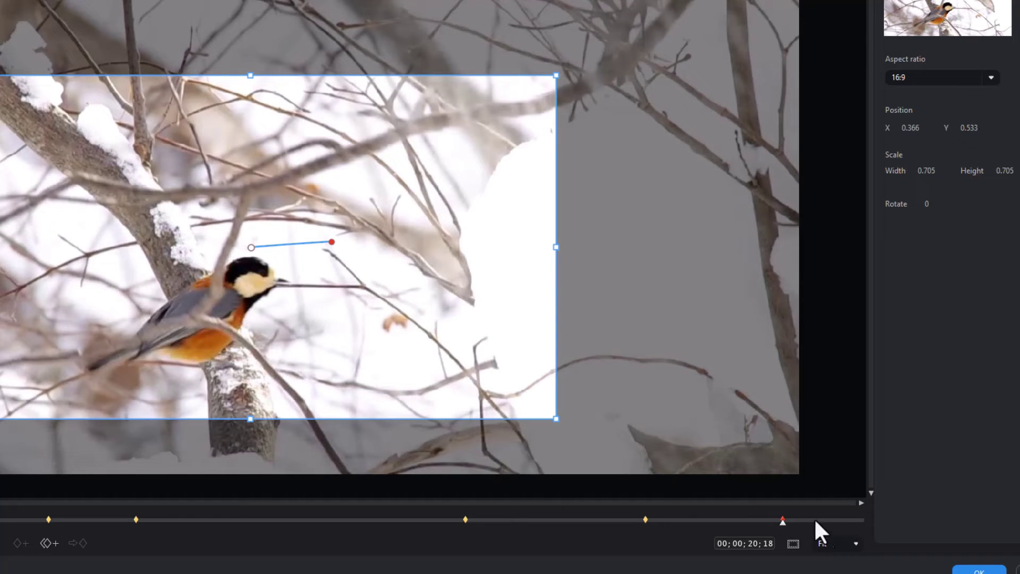
click(791, 519)
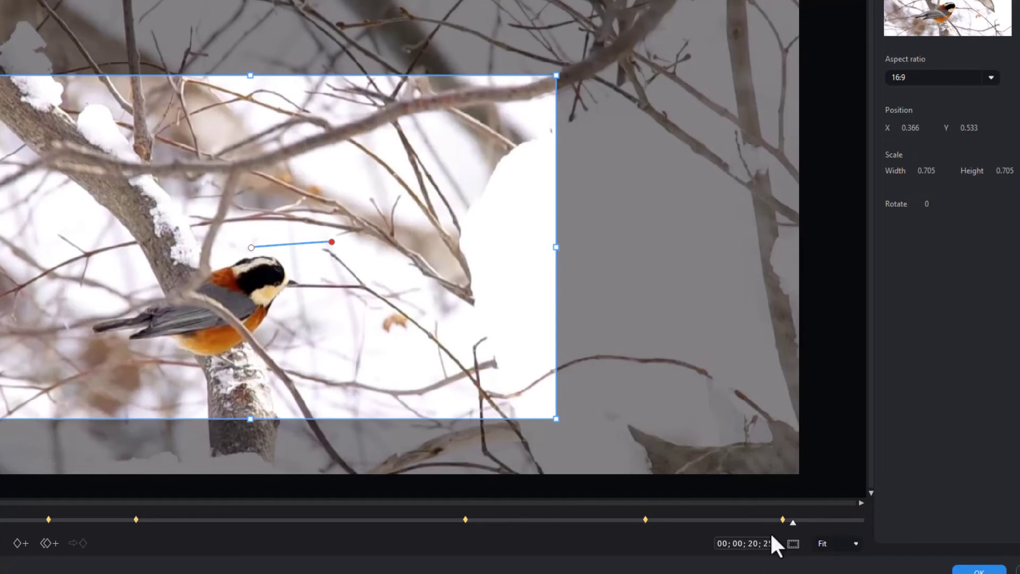
Step: Add a 20;25 keyframe framing the bird tightly at 0.303 scale, then apply the pan/zoom
click(20, 544)
mouse_move(562, 72)
mouse_down()
mouse_move(379, 184)
mouse_move(393, 172)
mouse_up()
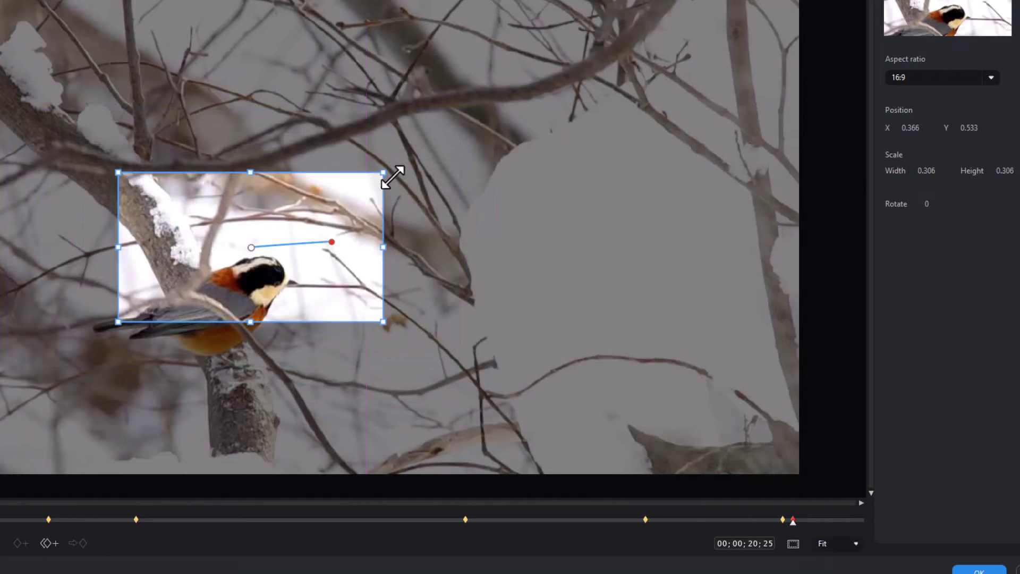
drag(252, 248, 214, 305)
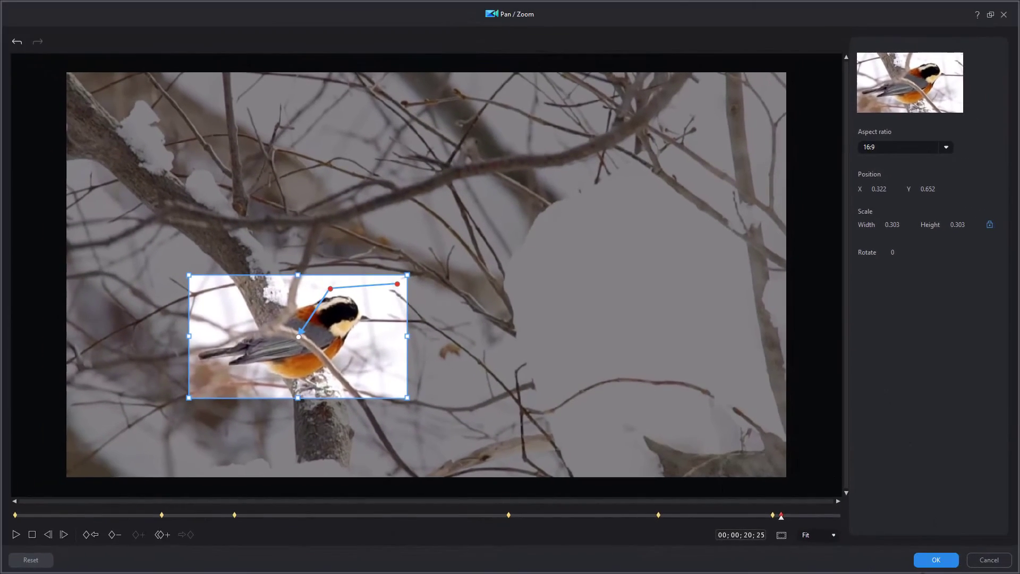
click(941, 560)
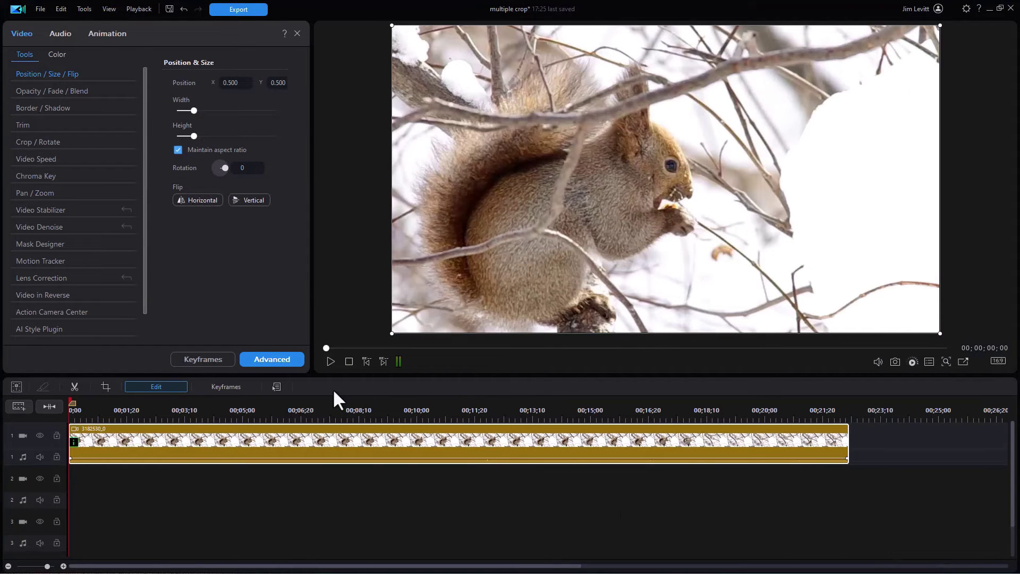
click(327, 360)
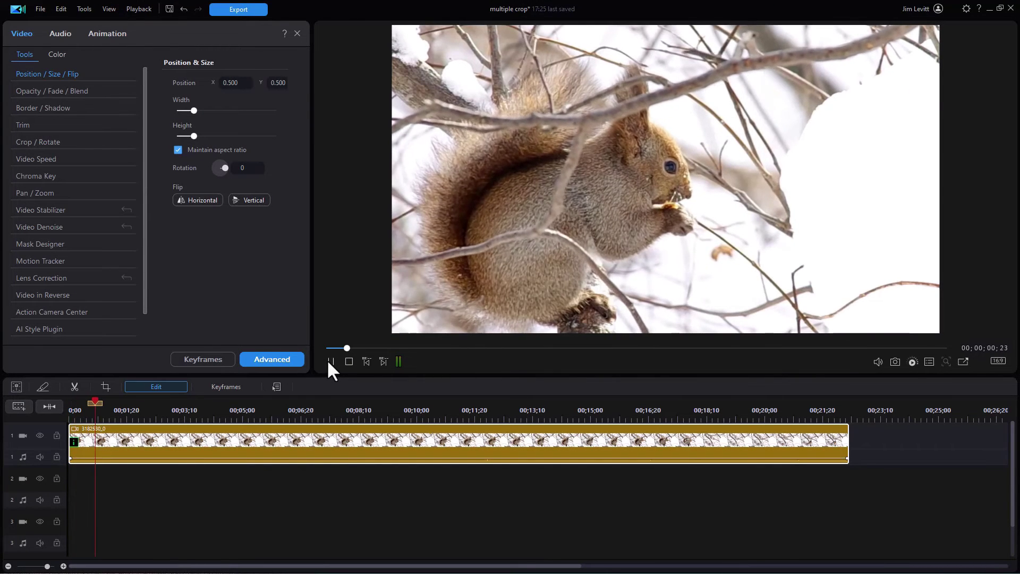